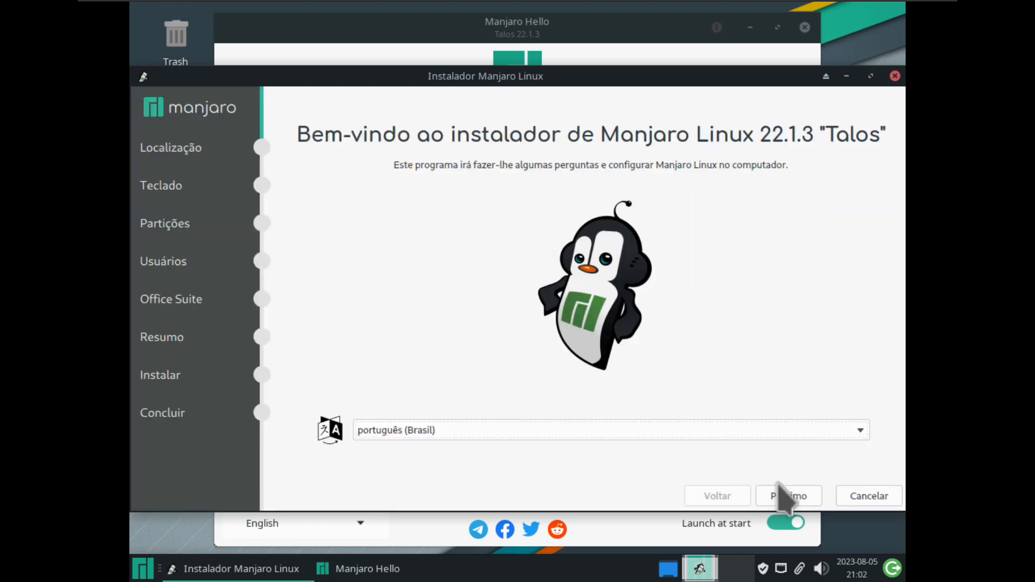
Return to the installer's welcome page and set its language to American English
click(783, 496)
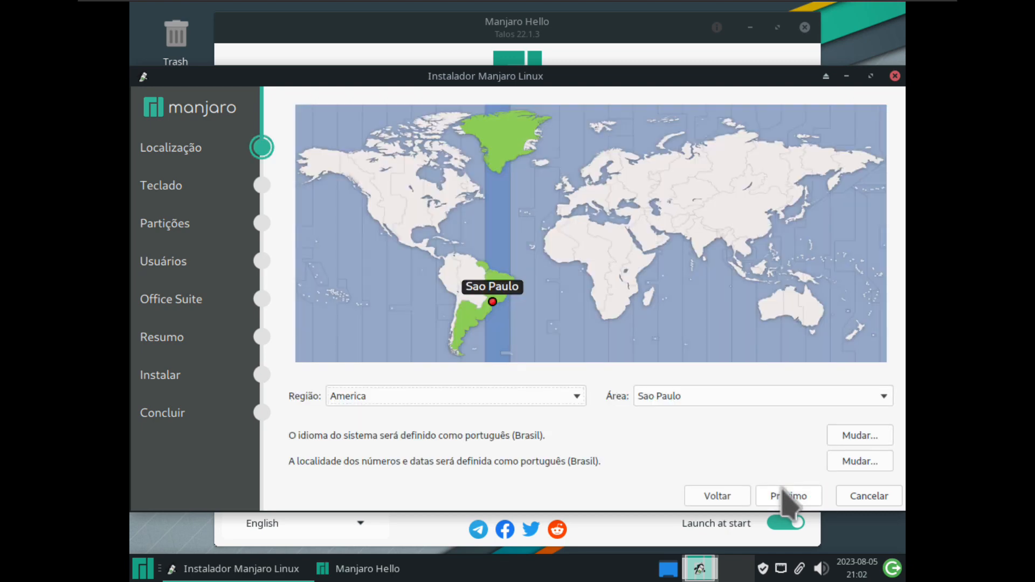
click(735, 495)
click(567, 435)
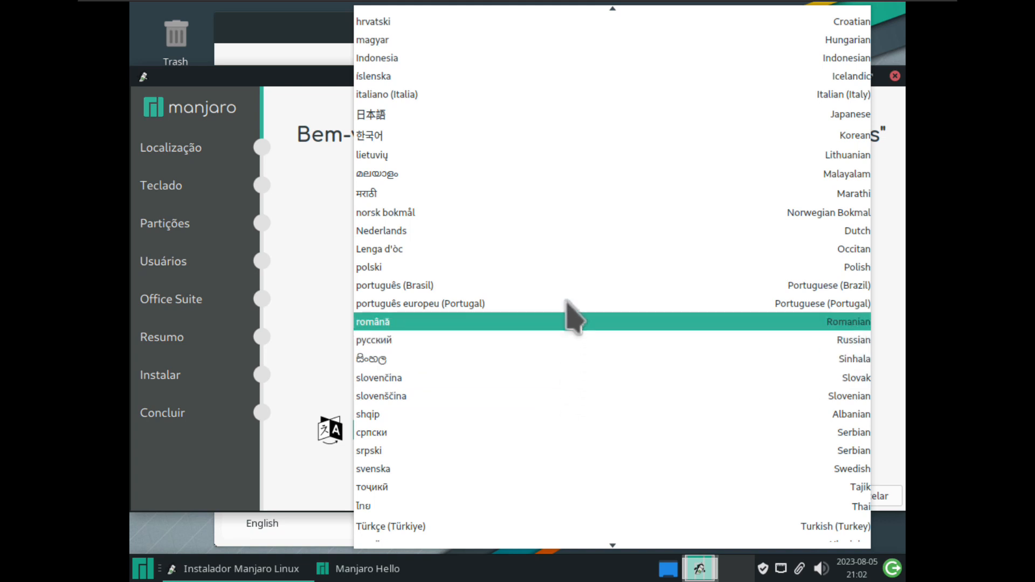
scroll(569, 298, up, 4)
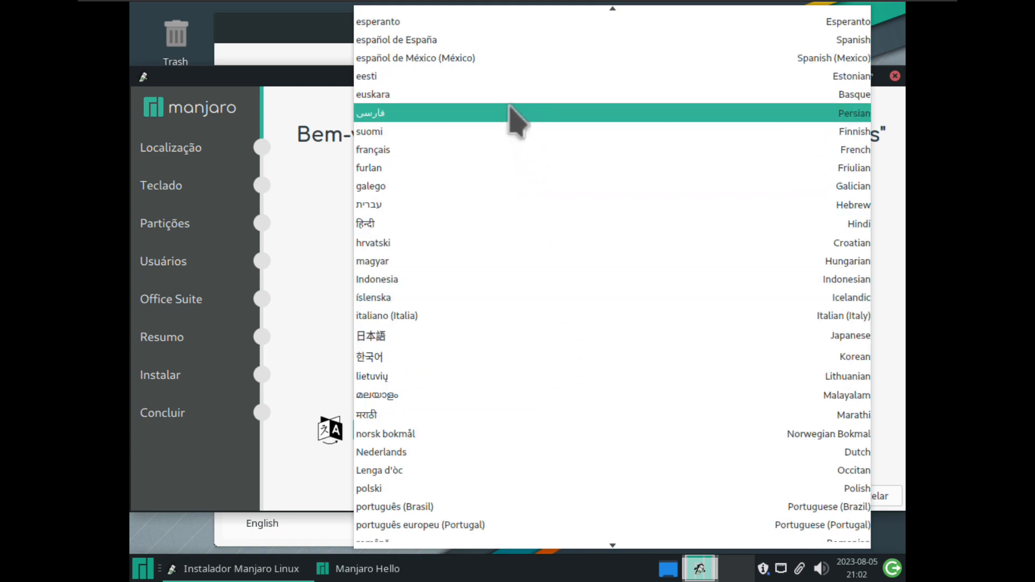
key(Up)
key(Up)
key(Up)
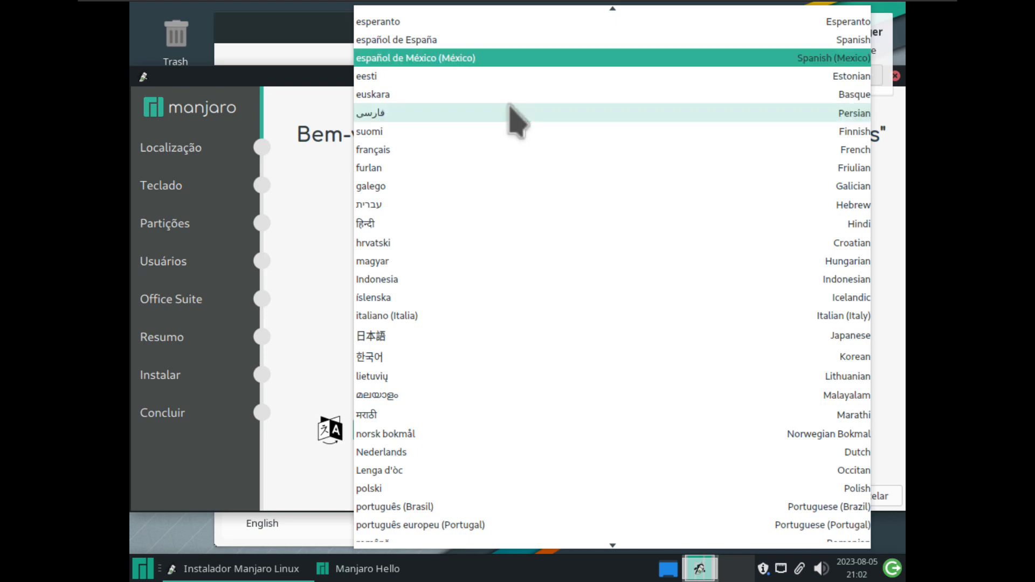
key(Down)
key(i)
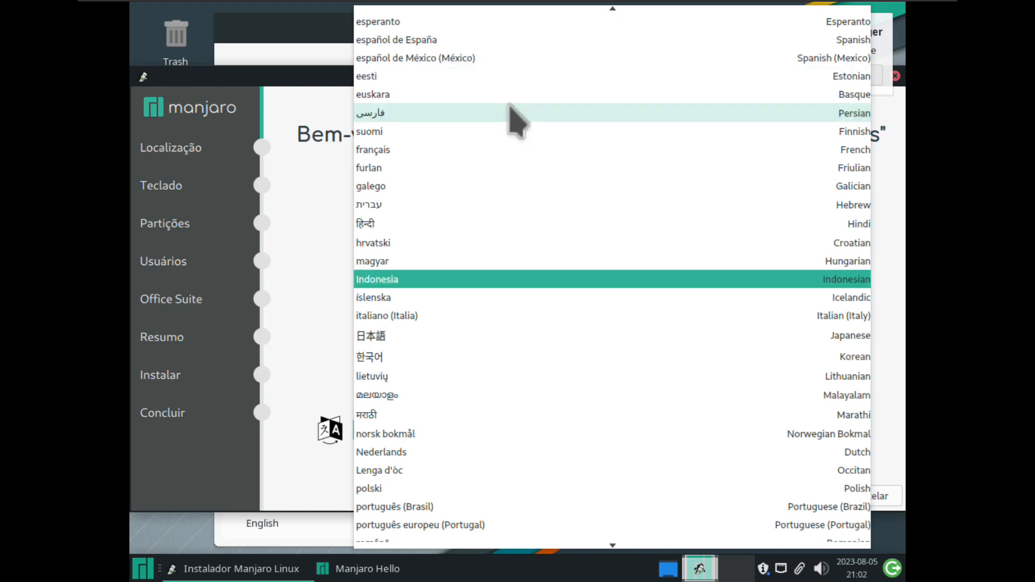
scroll(526, 184, up, 5)
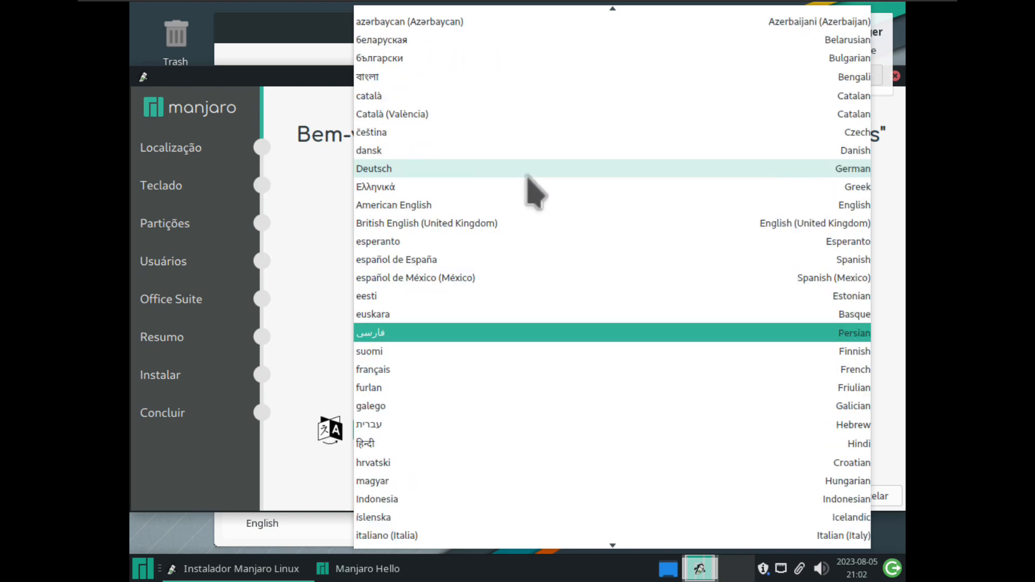
scroll(519, 248, down, 3)
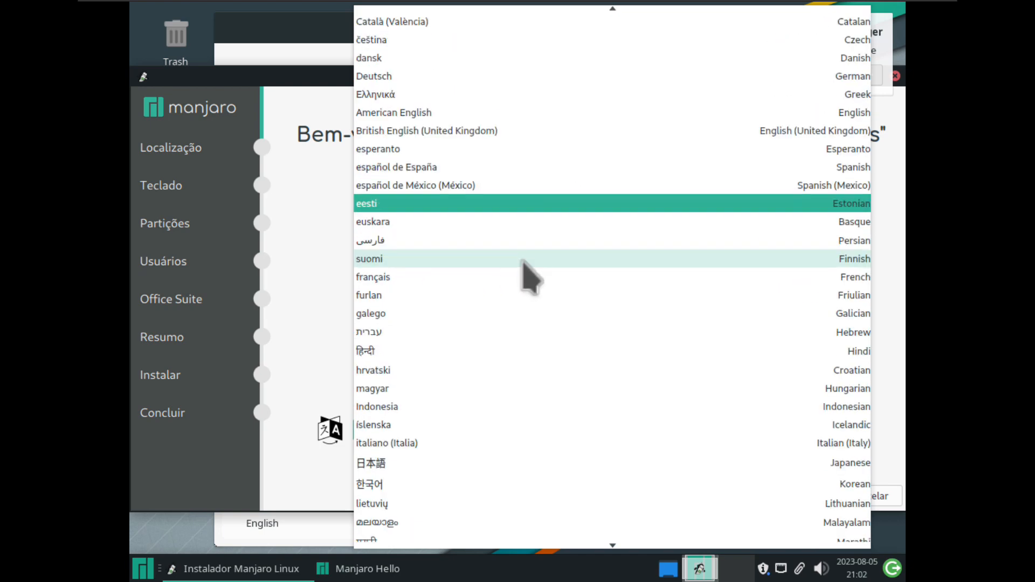
scroll(520, 324, down, 8)
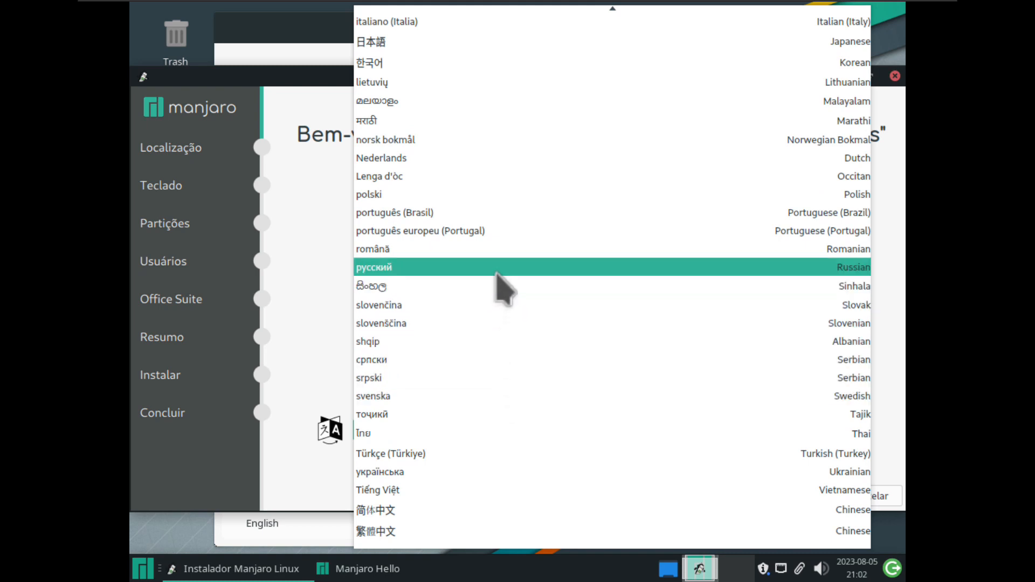
scroll(502, 203, up, 3)
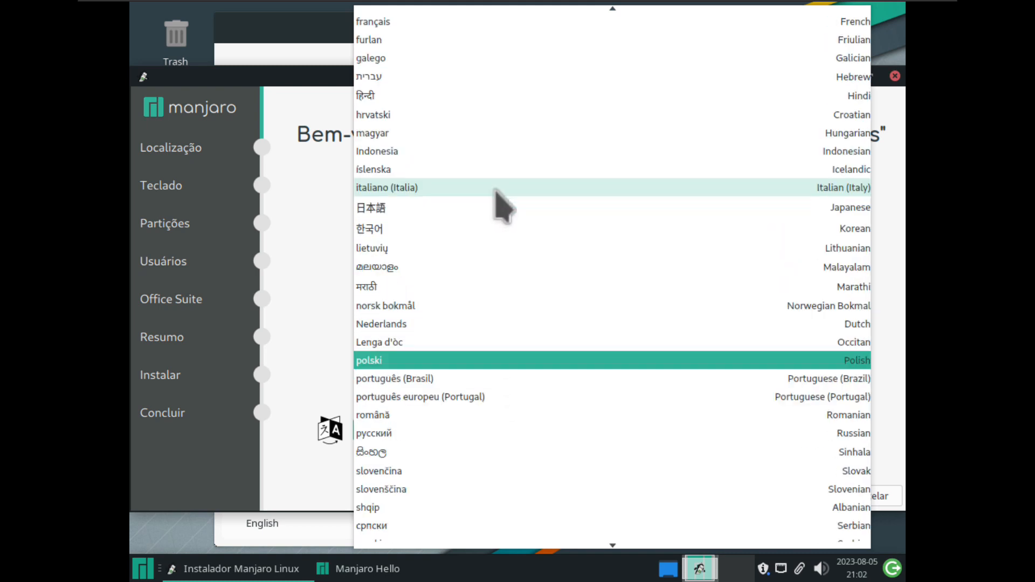
scroll(493, 208, up, 1)
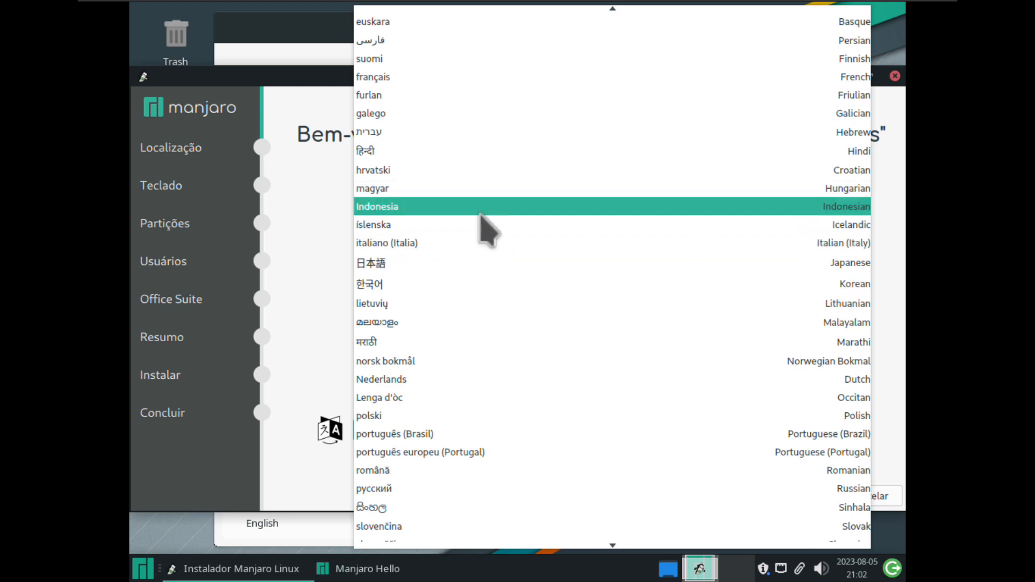
scroll(481, 216, up, 3)
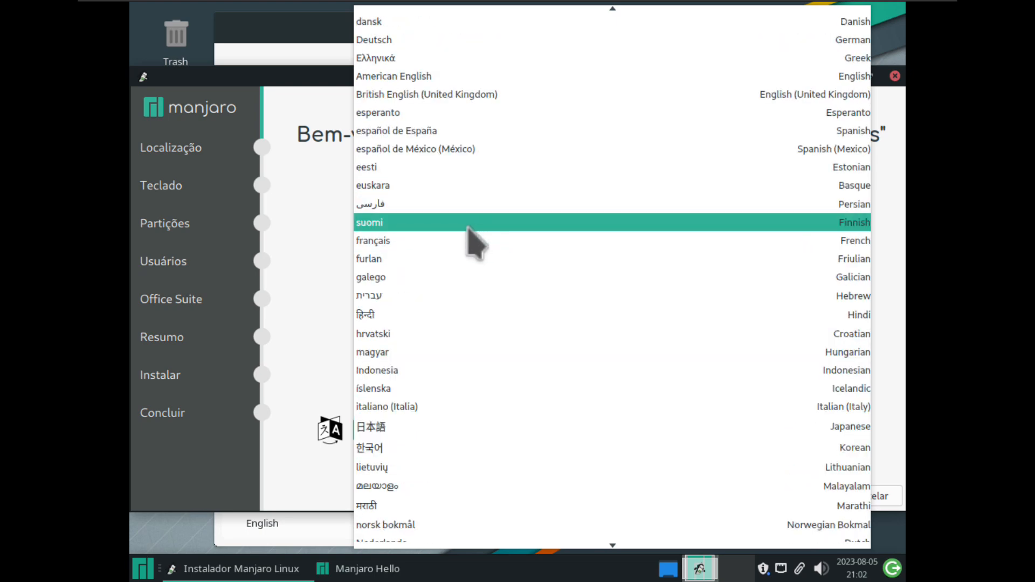
scroll(474, 238, up, 3)
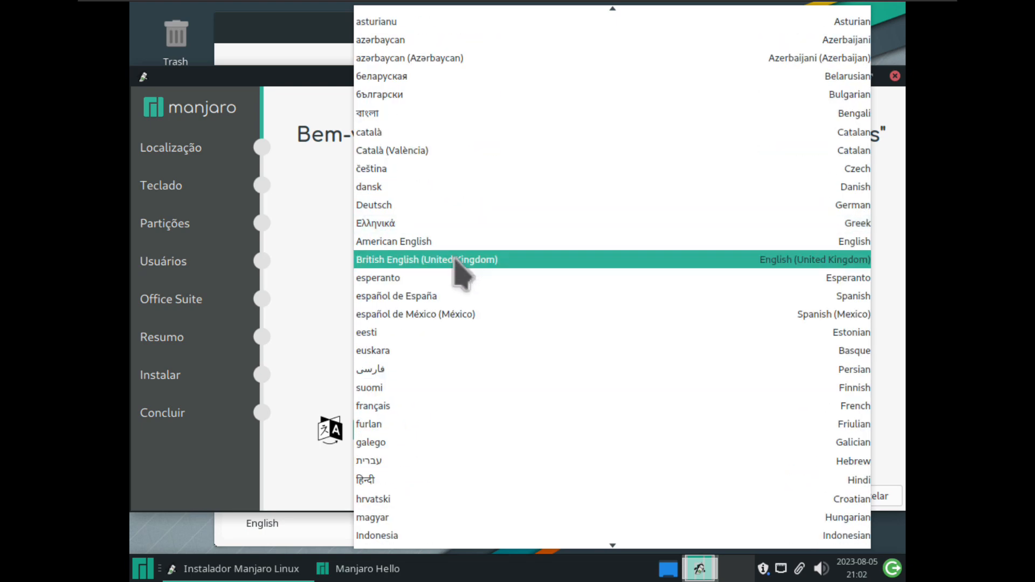
click(433, 242)
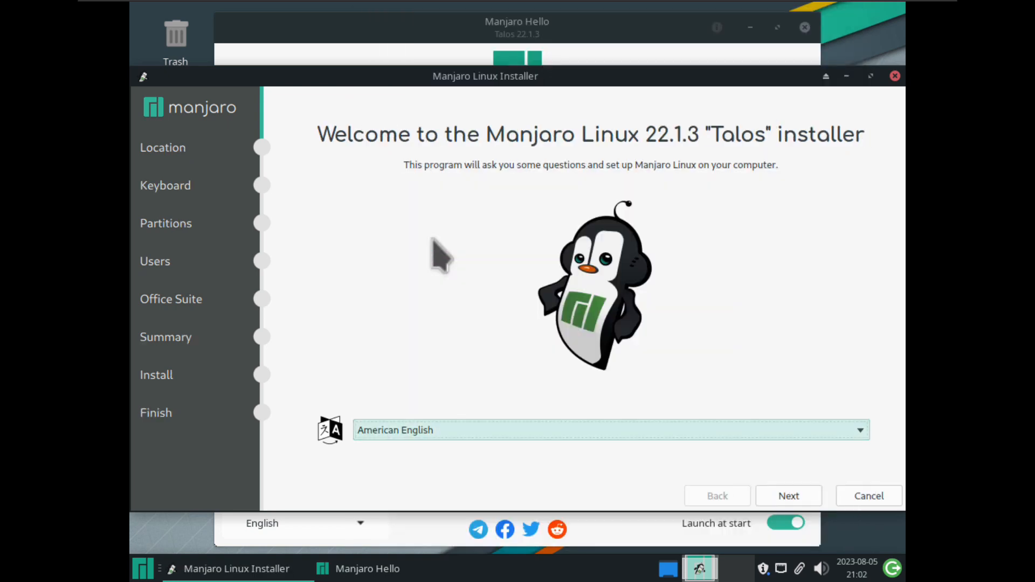
Set the system location to the America region and New York zone, and continue to the keyboard settings
click(795, 498)
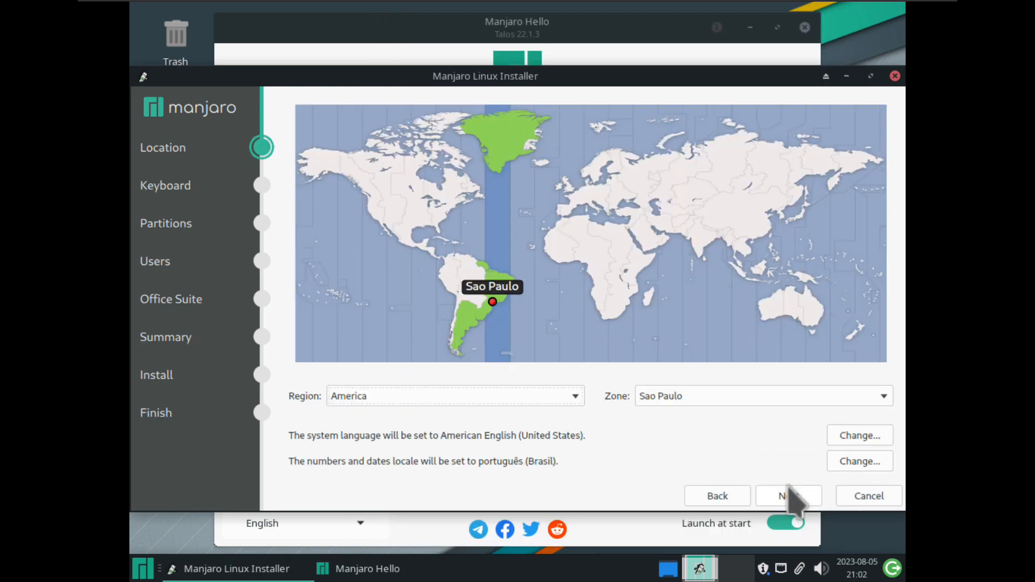
click(456, 209)
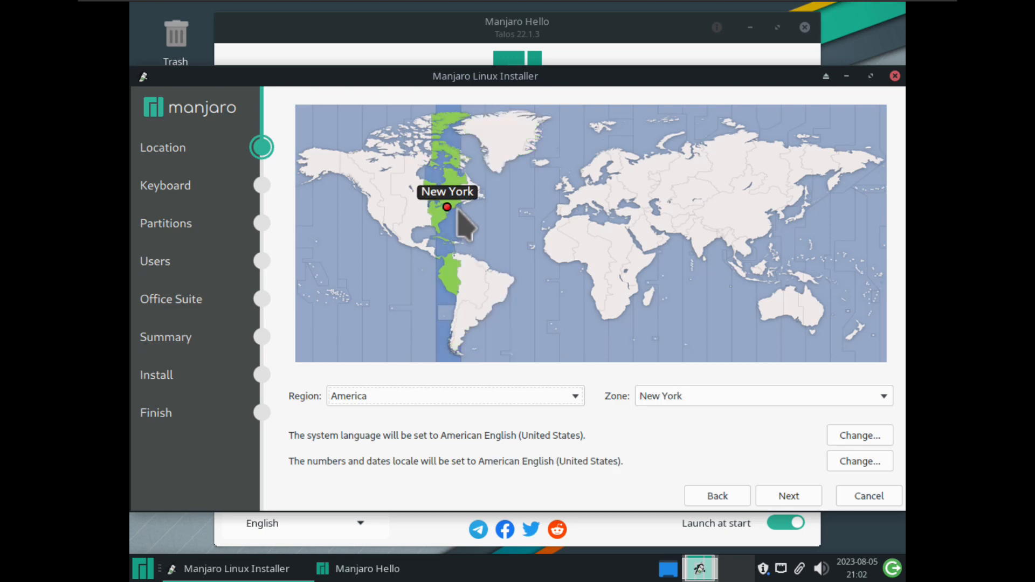
click(799, 497)
Proceed with the default keyboard layout and with Erase disk partitioning using No Swap and ext4
click(799, 497)
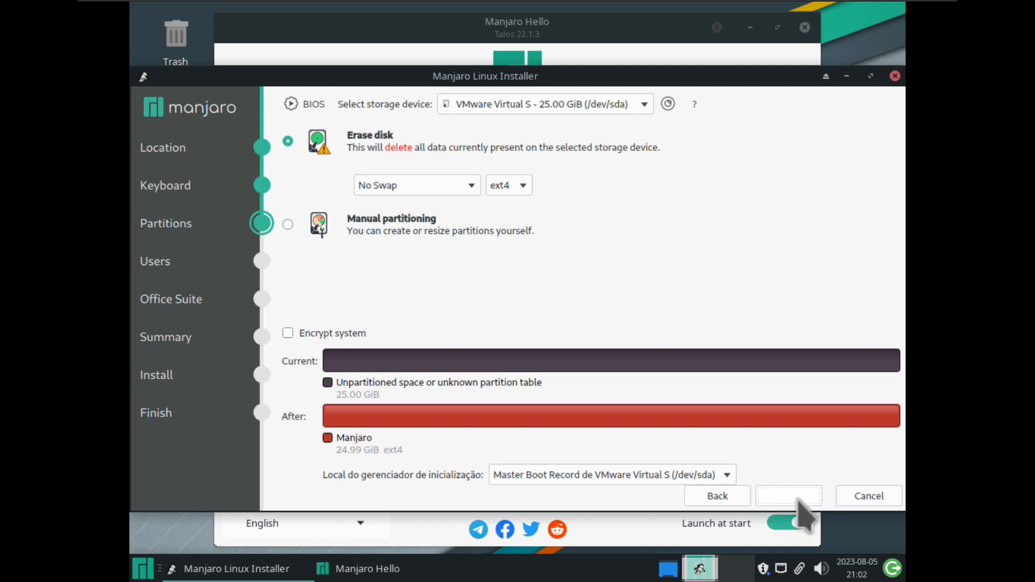
click(799, 497)
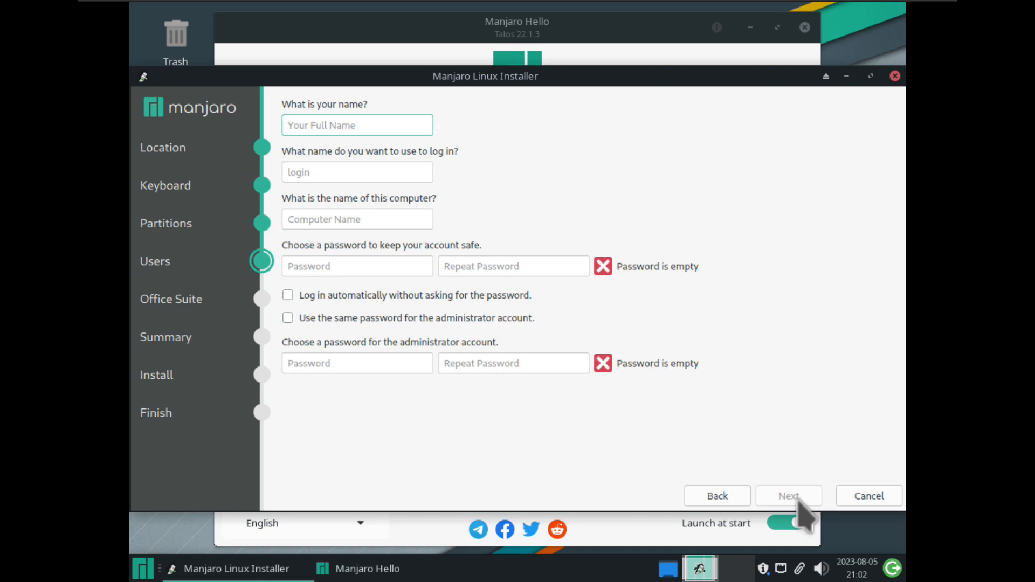
Enter InstallOS as the user's name and set the computer name to homelab
text(InstallOS)
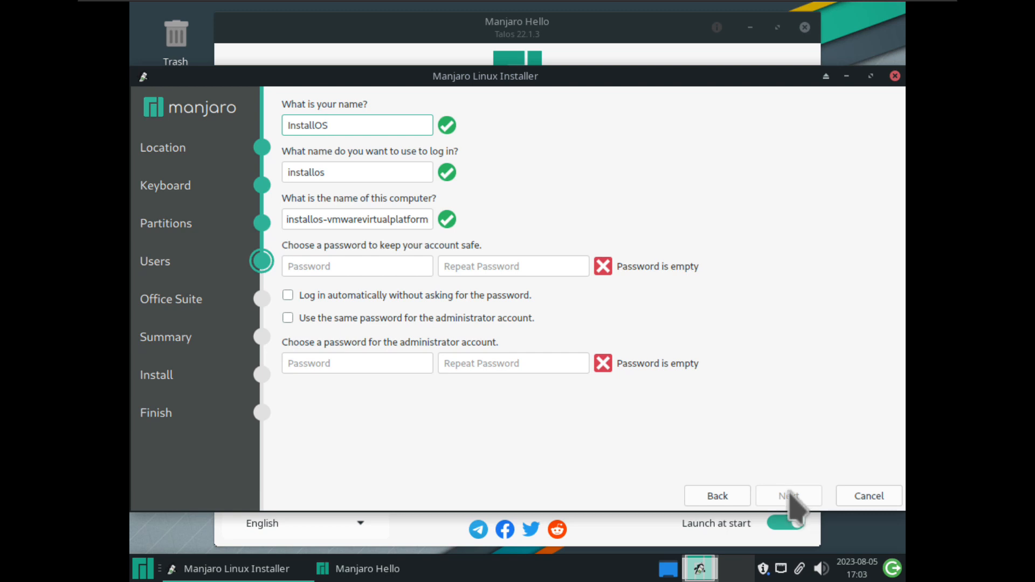
click(378, 222)
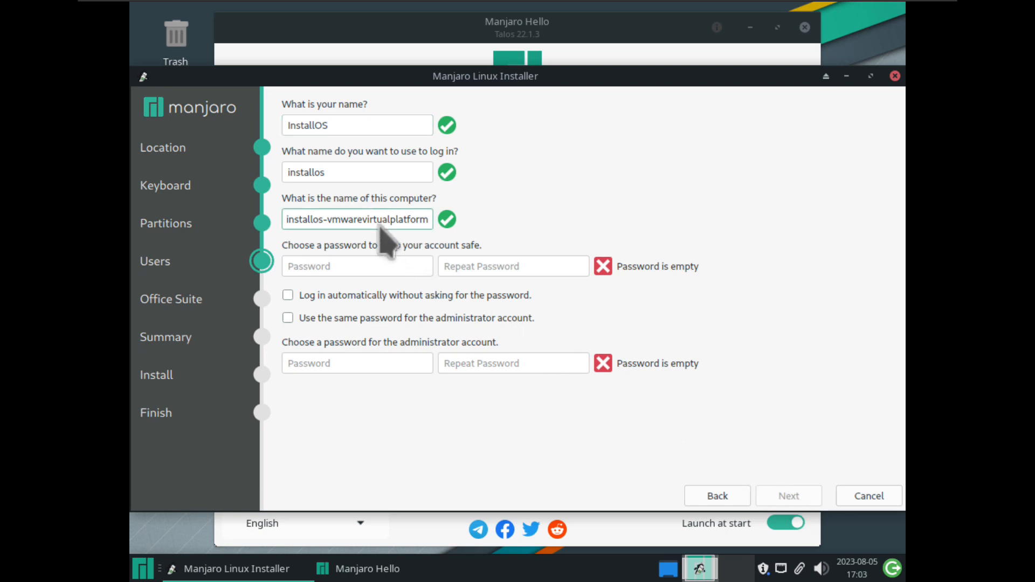
triple_click(380, 224)
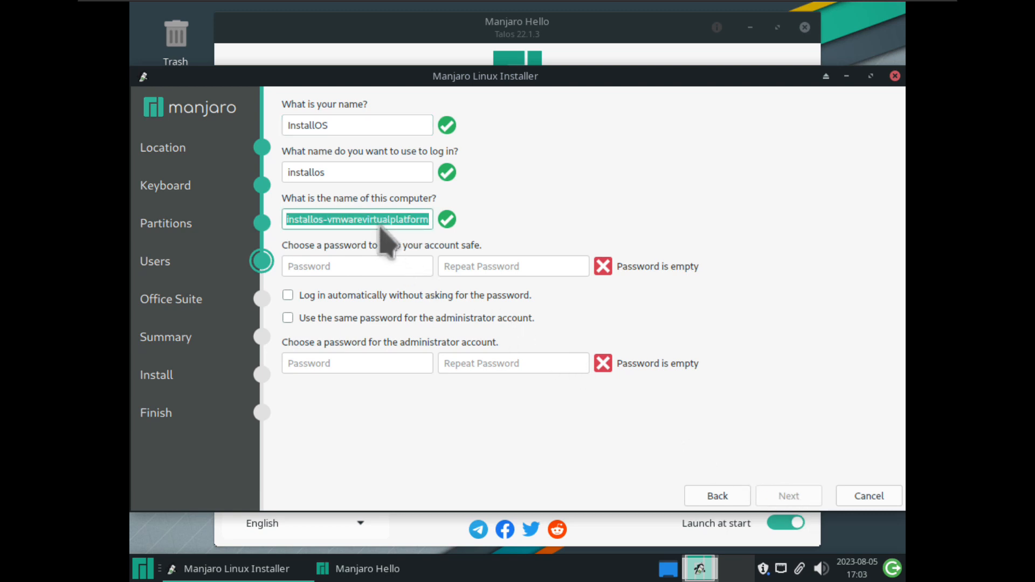
text(homelab)
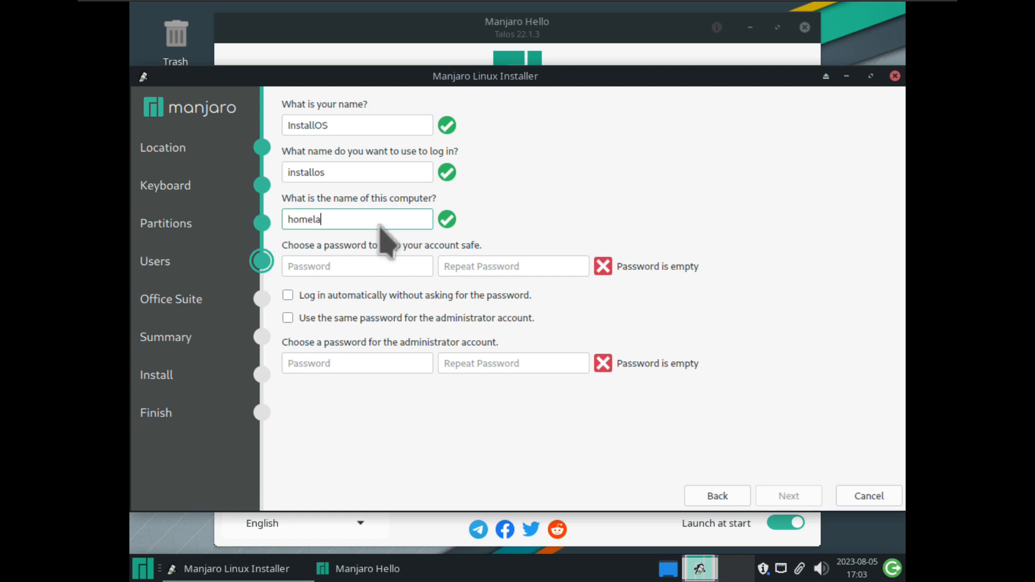
Enter and repeat the account password, use it for the administrator account too, and continue to the office suite choice
click(377, 262)
text(a)
key(Tab)
text(a)
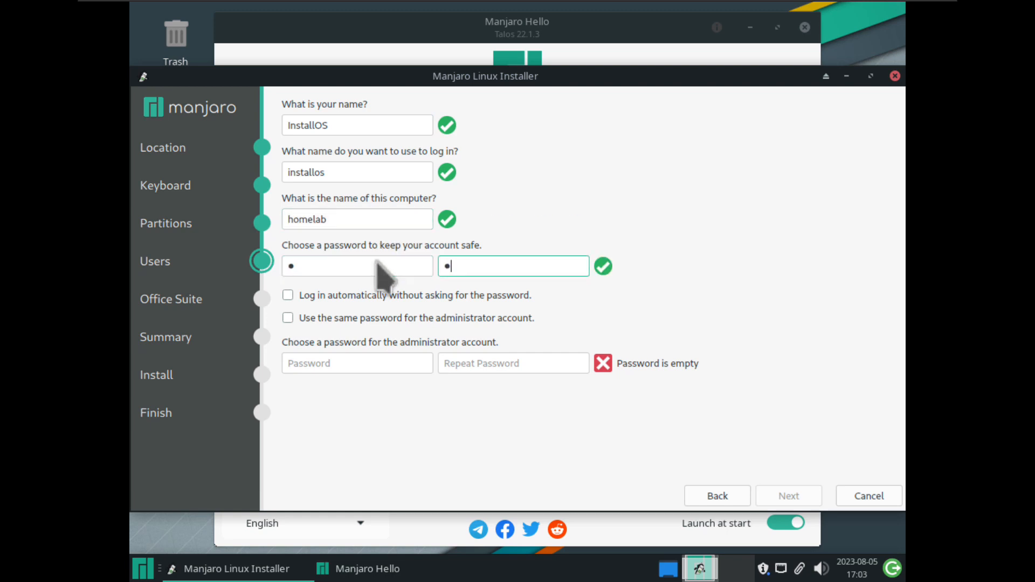
click(321, 318)
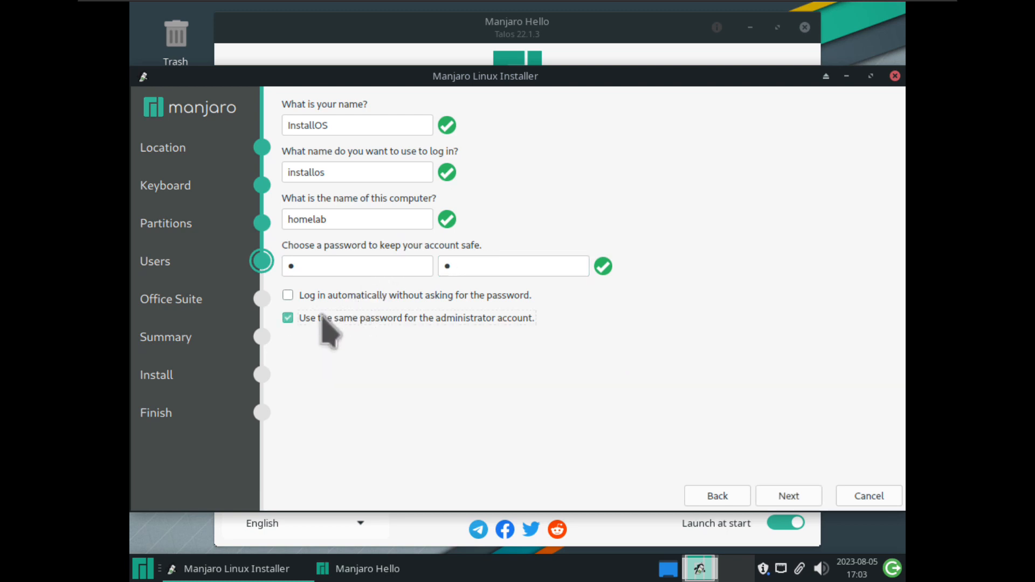
click(817, 495)
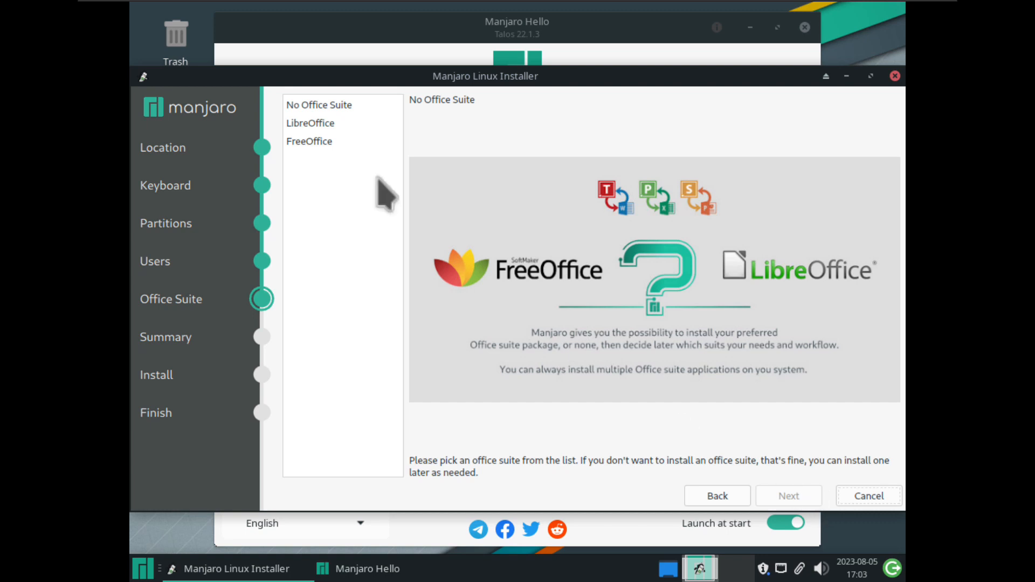
Choose No Office Suite, then start and confirm the installation from the summary
click(344, 105)
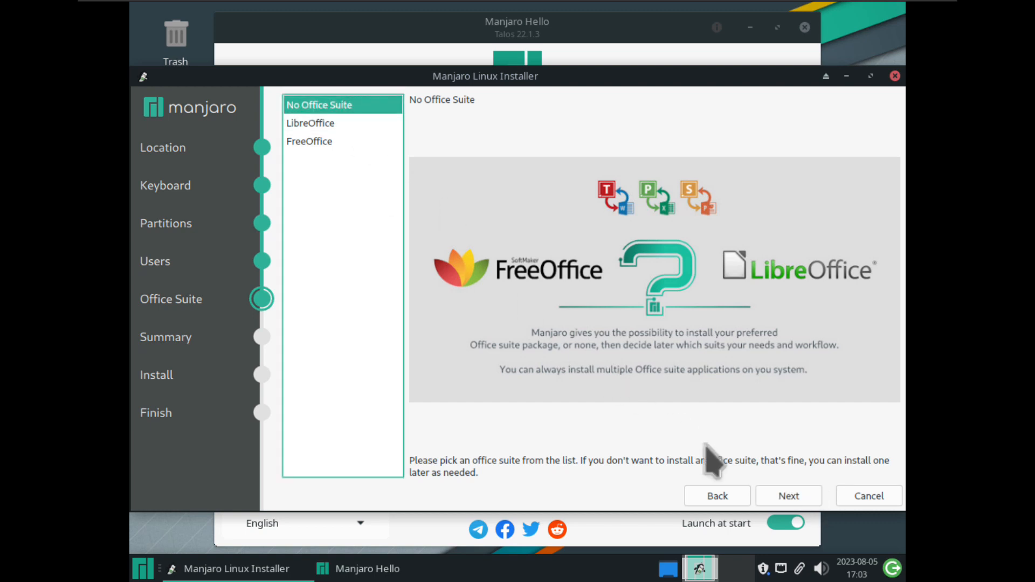
click(788, 496)
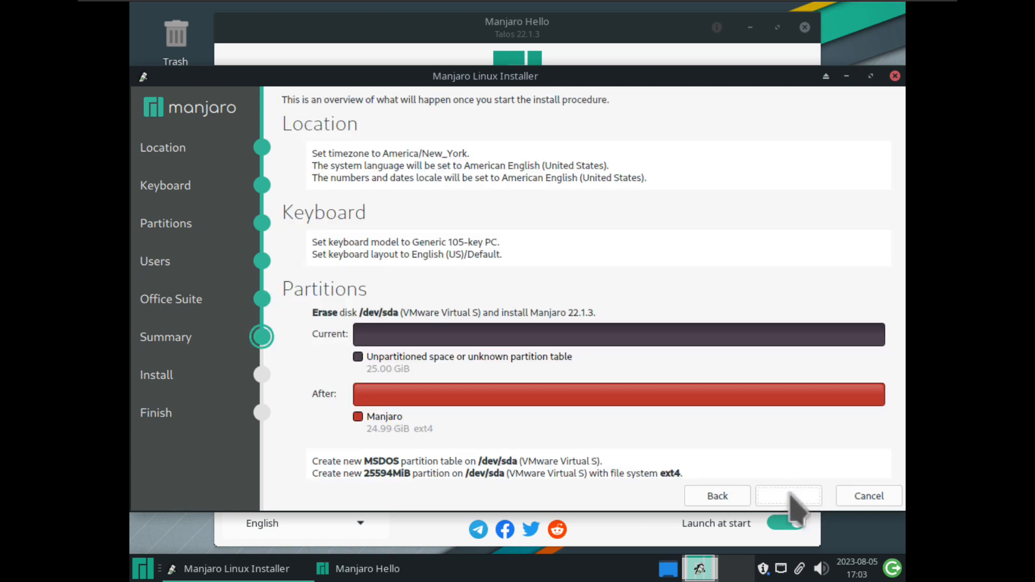
click(792, 495)
click(504, 304)
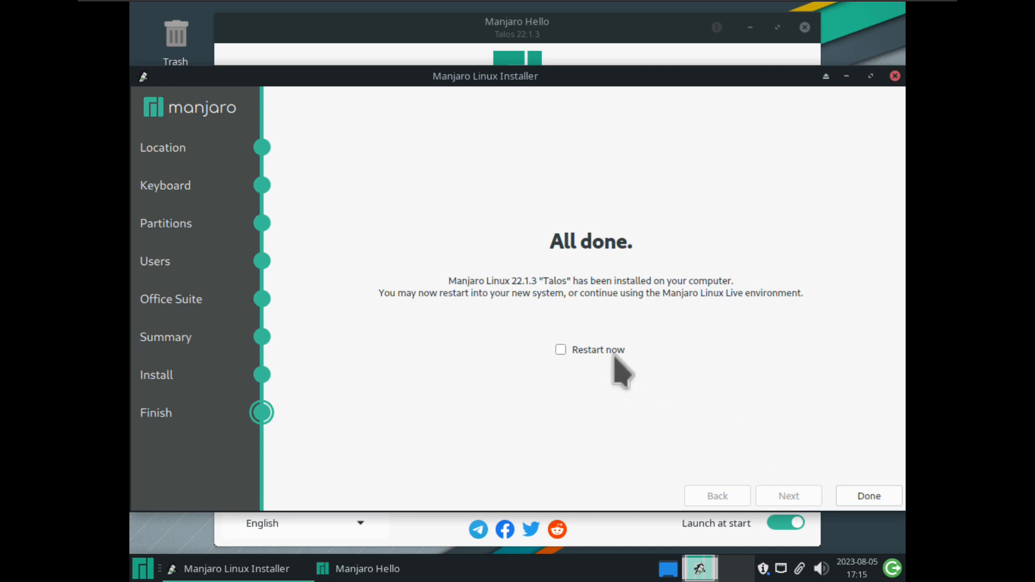
Finish the installer and log in to the newly installed system with the account password
click(852, 491)
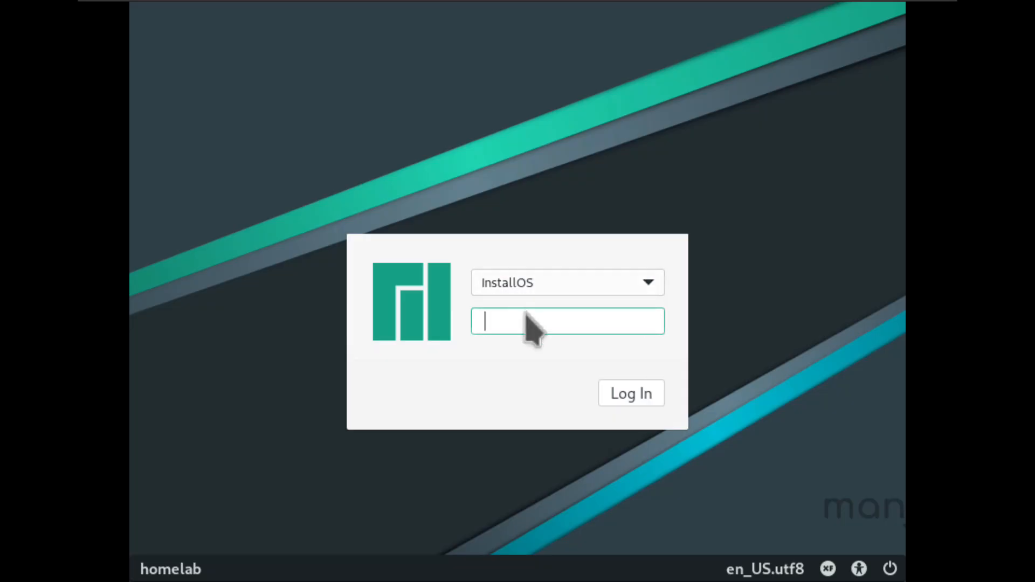
text(•)
click(631, 394)
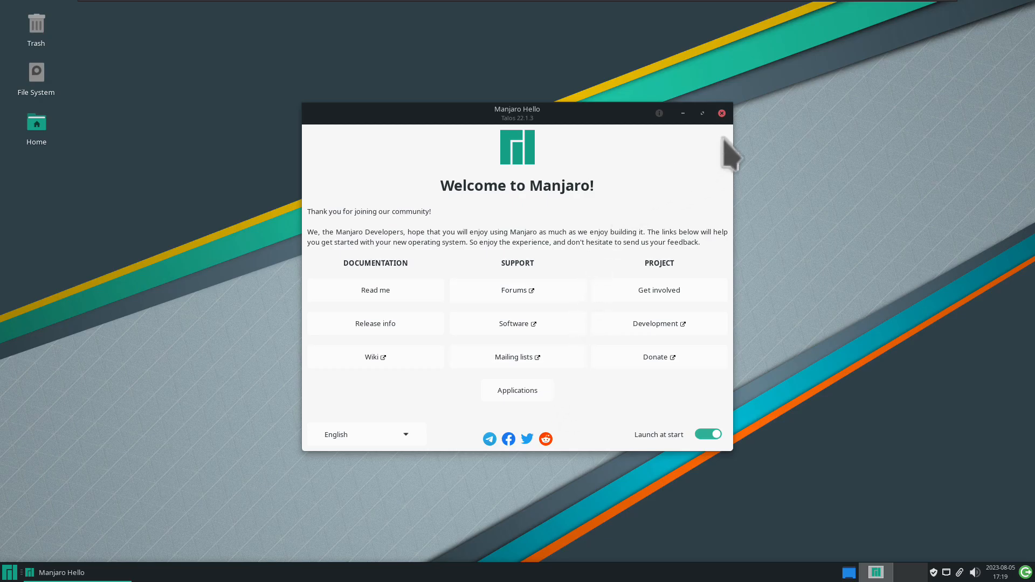
Close the Manjaro Hello window and browse the installed programs under All Applications, Settings and System
click(722, 113)
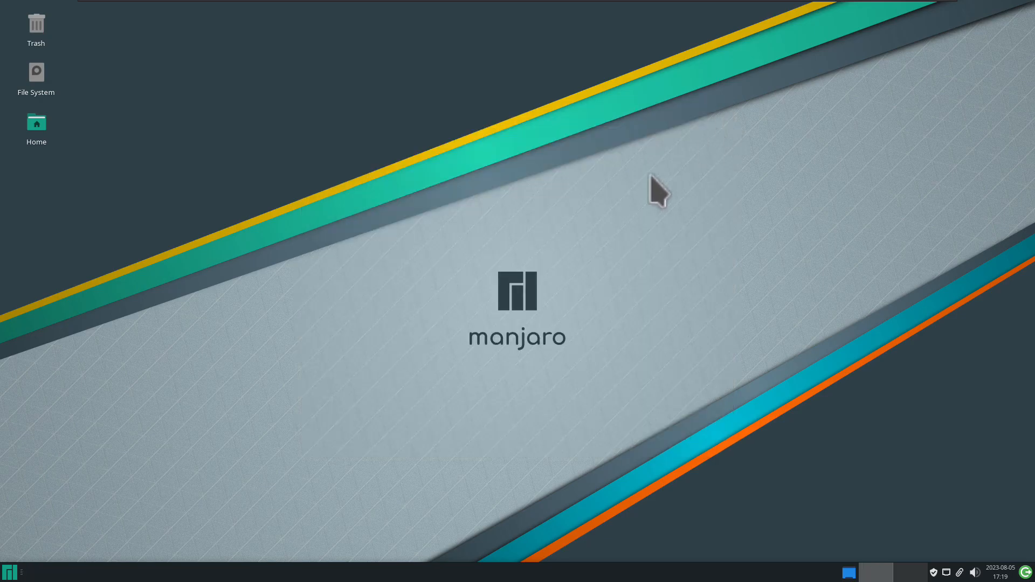
click(10, 574)
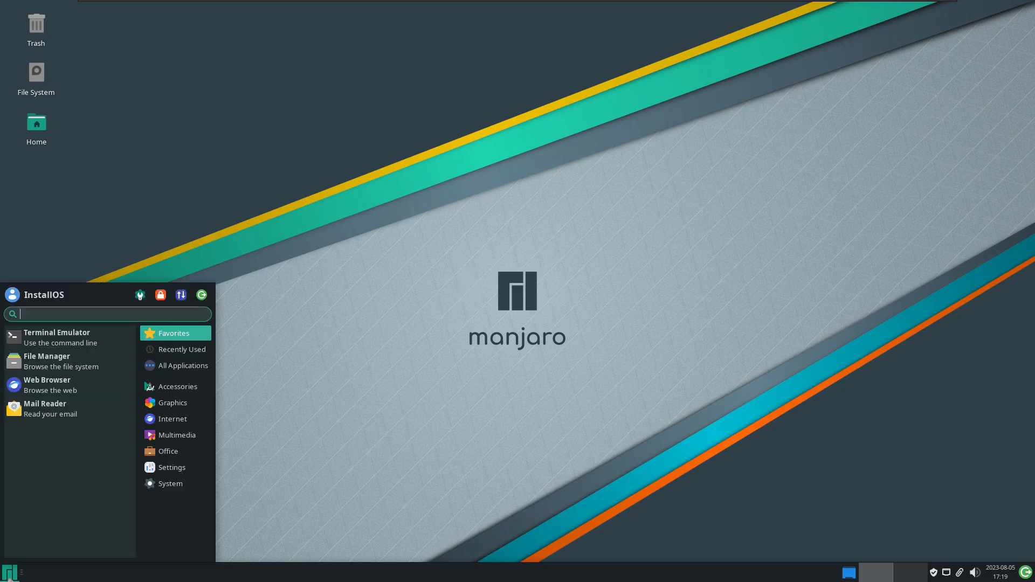
click(186, 365)
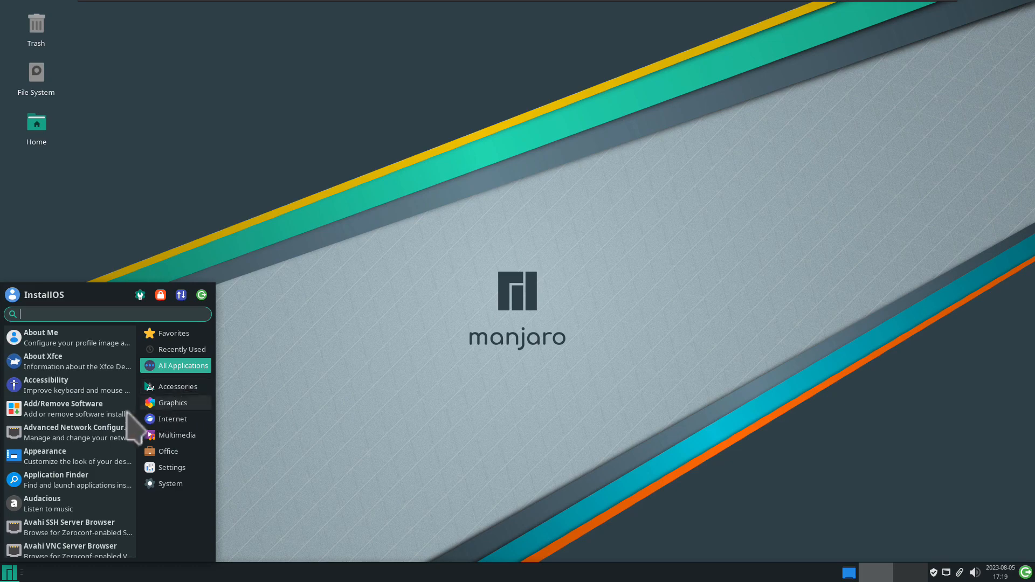
scroll(113, 415, down, 3)
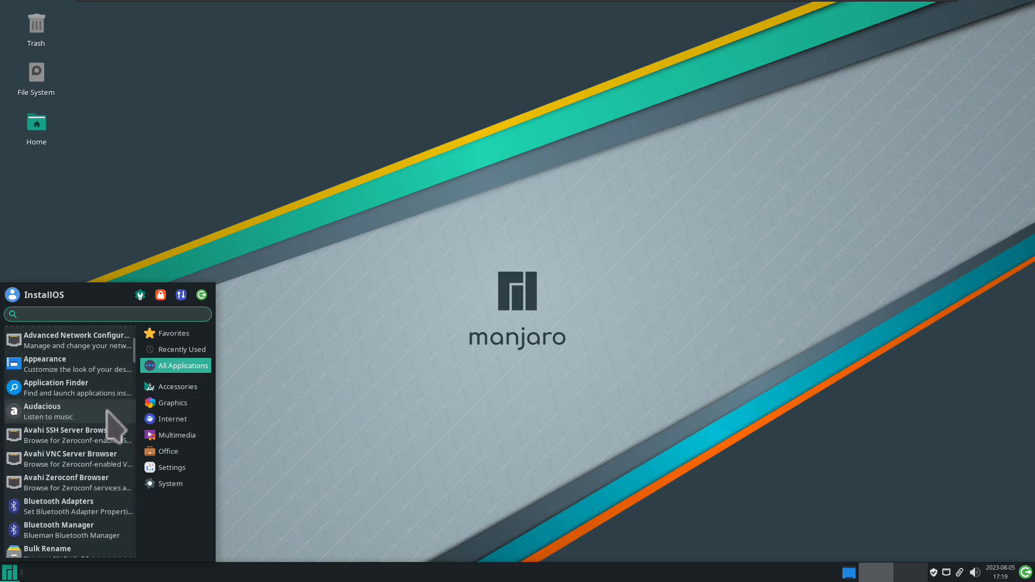
scroll(105, 415, down, 5)
scroll(91, 432, down, 2)
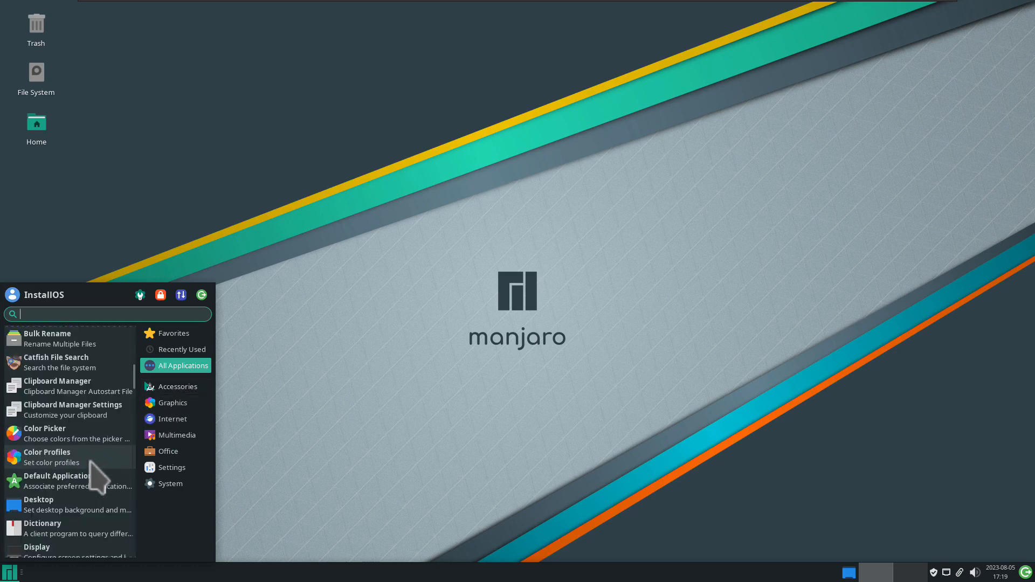
click(172, 467)
click(170, 483)
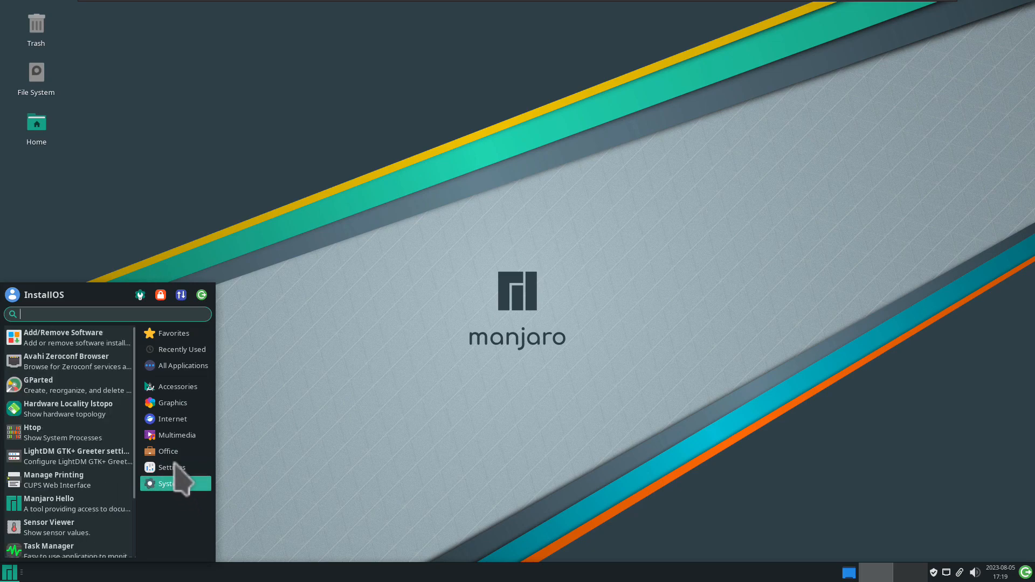
Look through the programs listed under System and Settings, and open the Settings Manager
scroll(124, 435, down, 3)
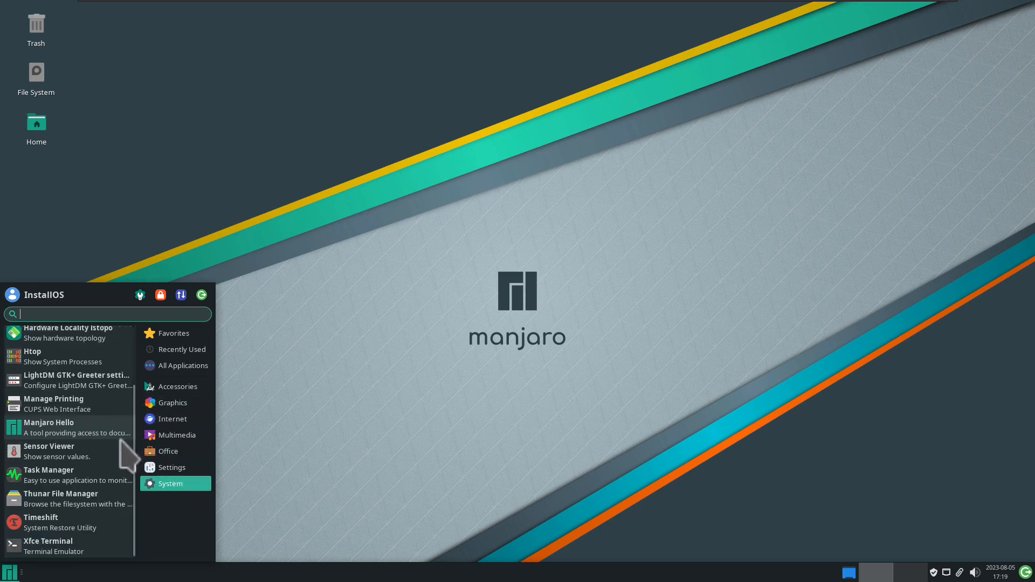
click(194, 468)
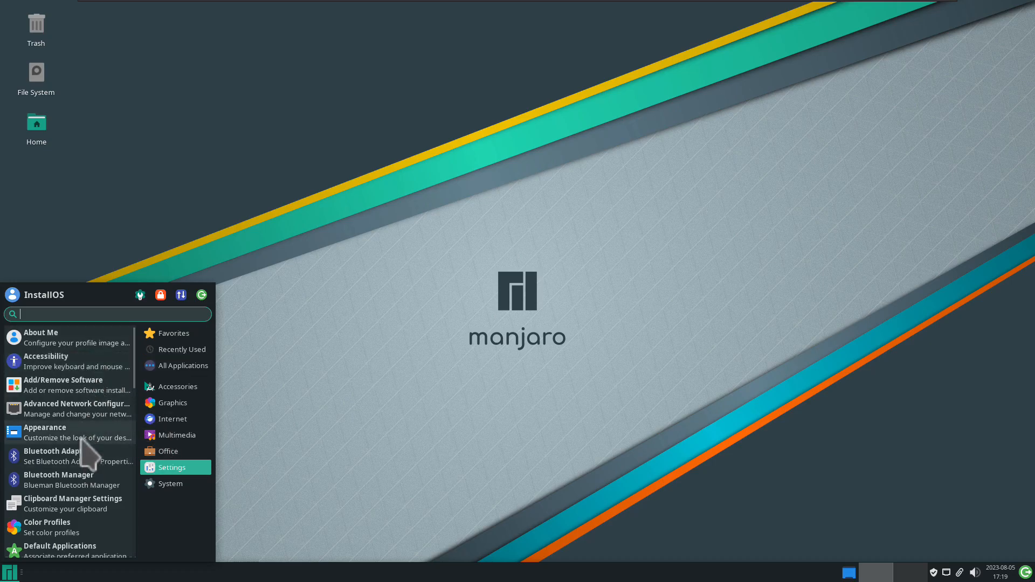
scroll(99, 448, down, 6)
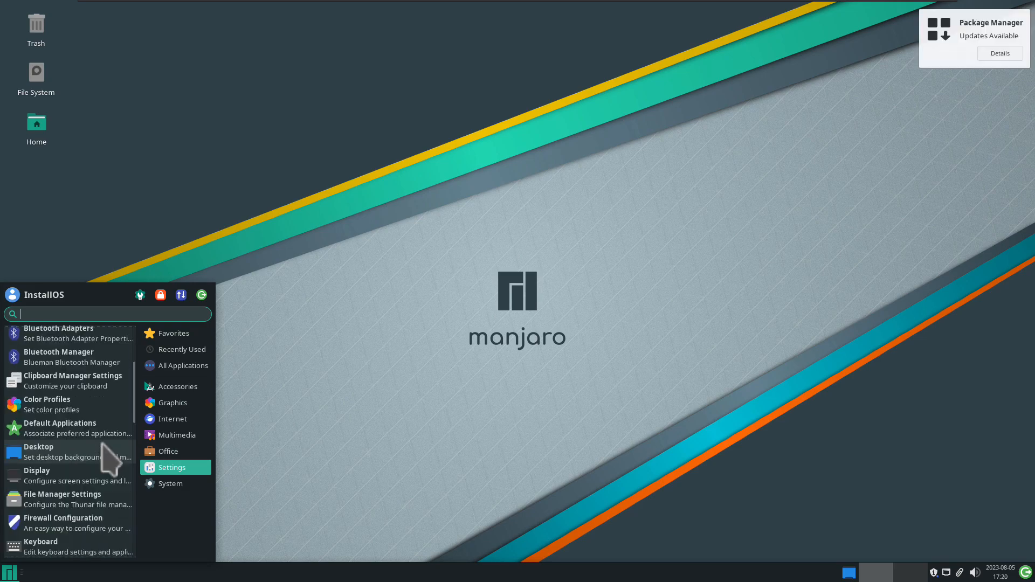
scroll(111, 461, down, 5)
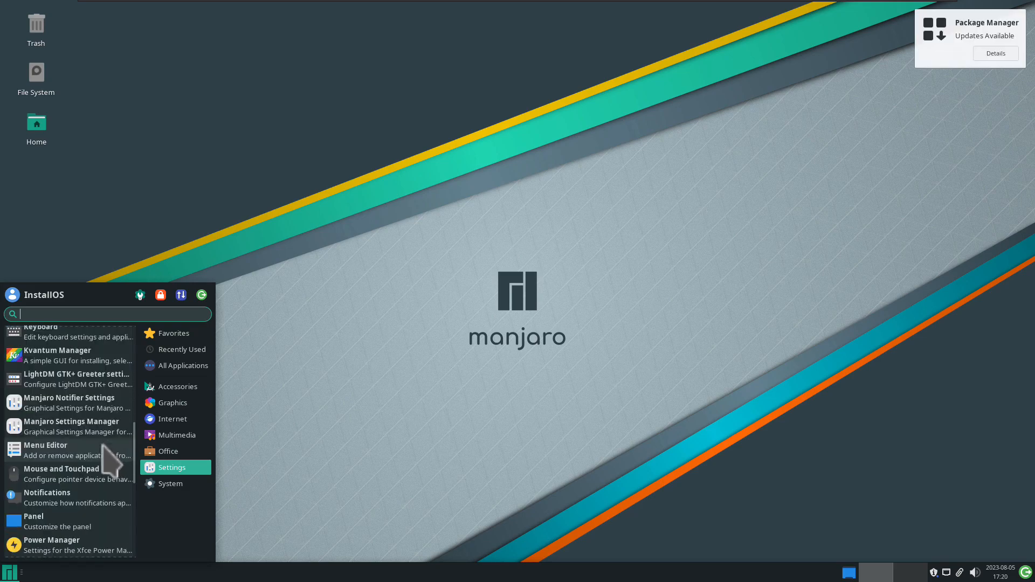
scroll(111, 426, down, 5)
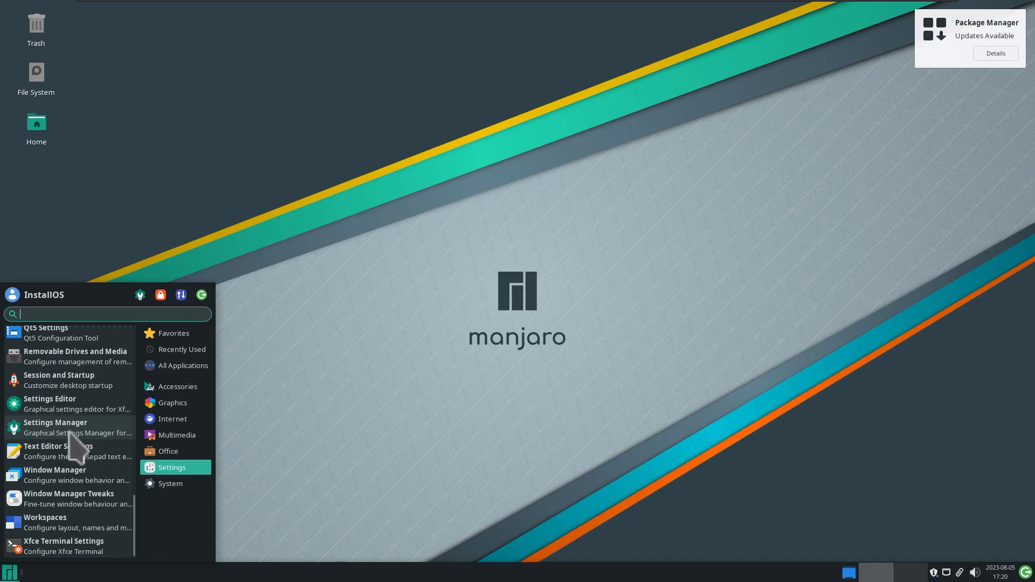
click(69, 432)
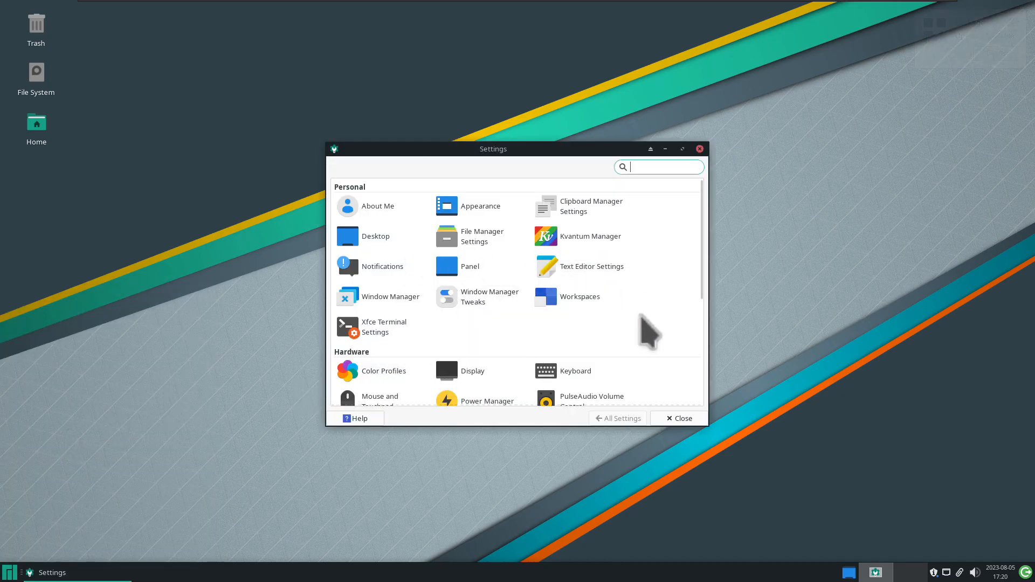
Review all categories in the Settings Manager, view the About Me profile details without changing them, and close the settings
scroll(649, 314, down, 5)
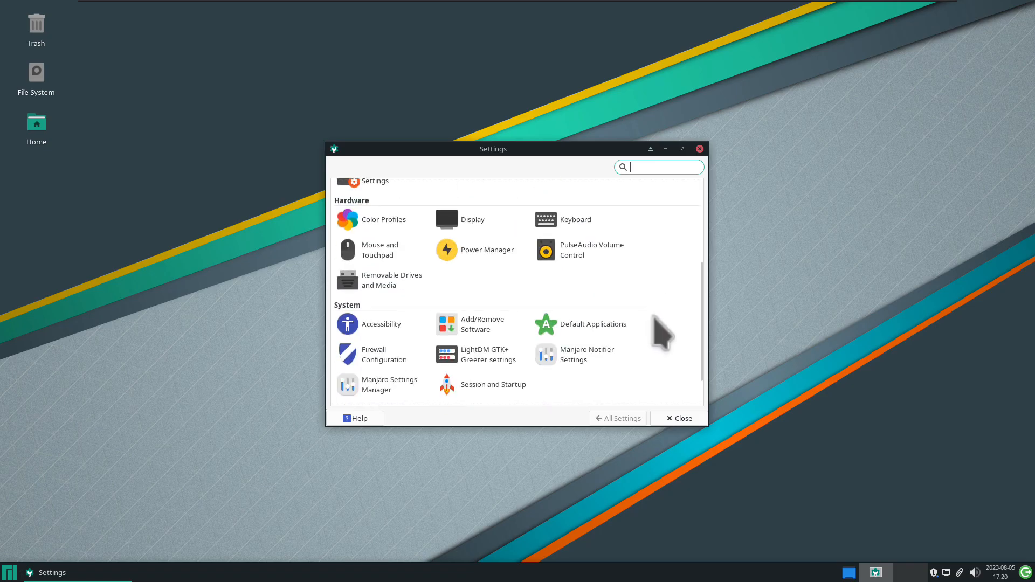
scroll(653, 323, down, 2)
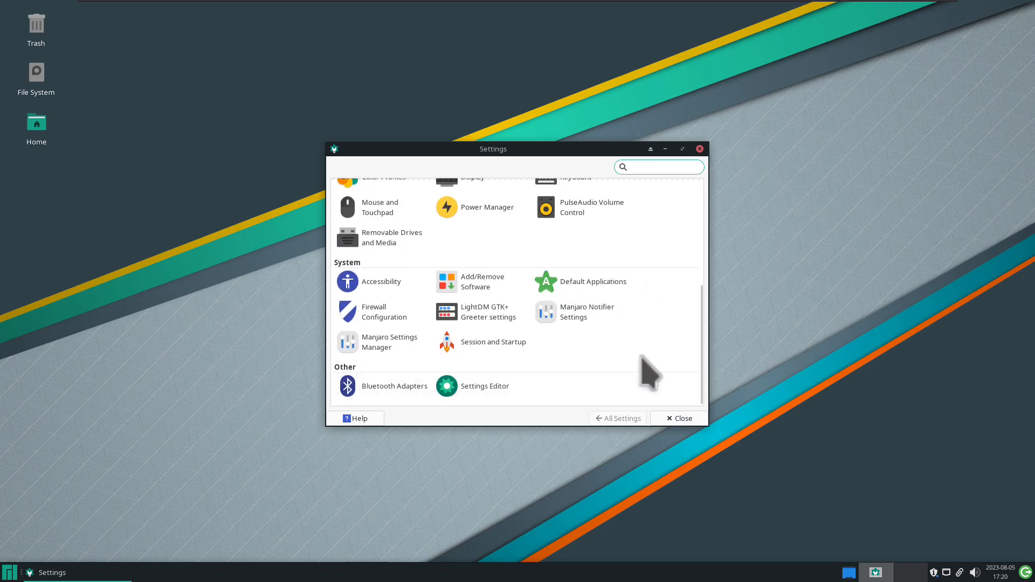
scroll(696, 264, up, 7)
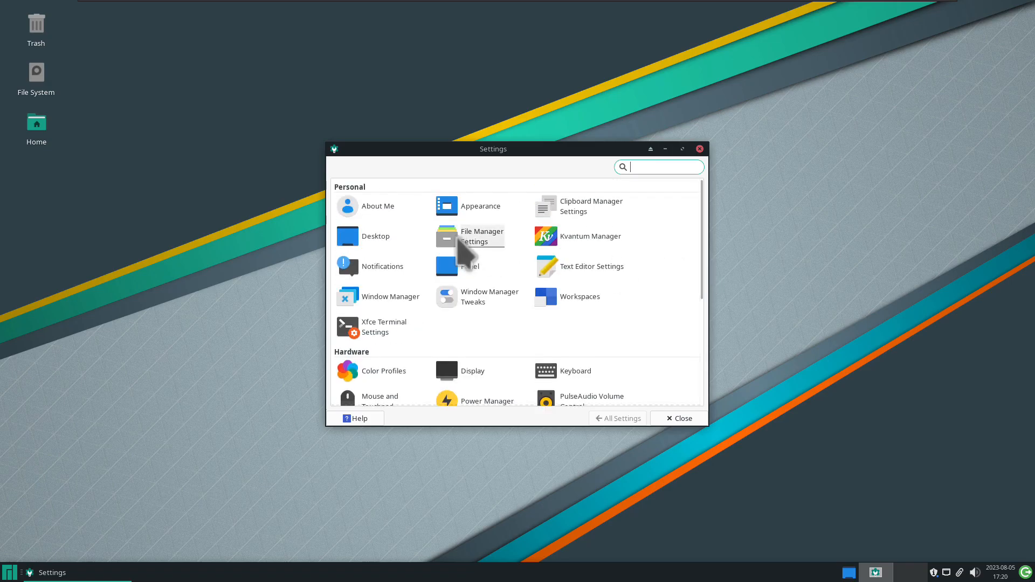
click(393, 206)
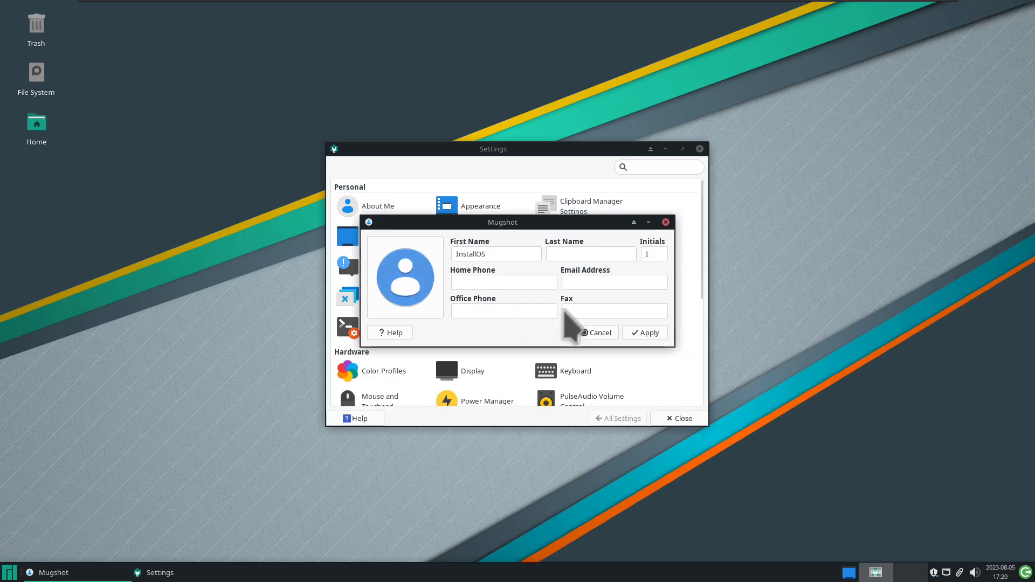
click(613, 334)
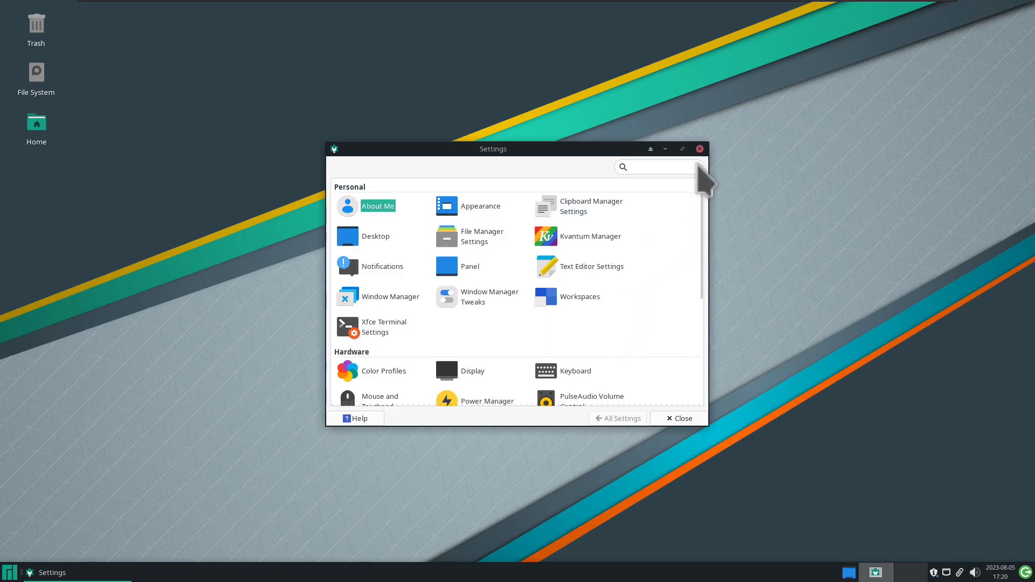
click(700, 148)
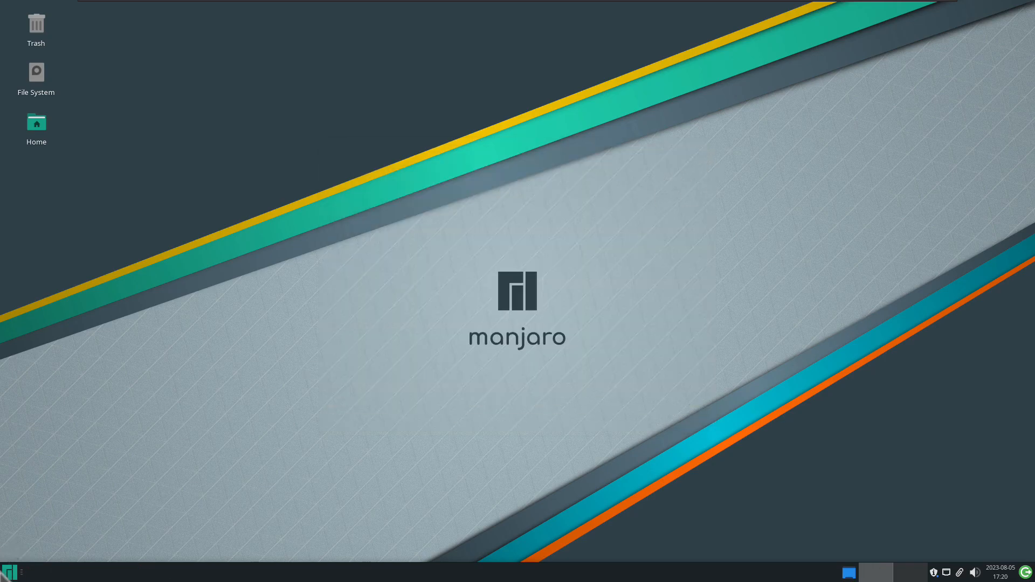
Open the Terminal Emulator, run neofetch, and make the terminal window taller to show the full system information
click(6, 575)
click(6, 575)
click(6, 575)
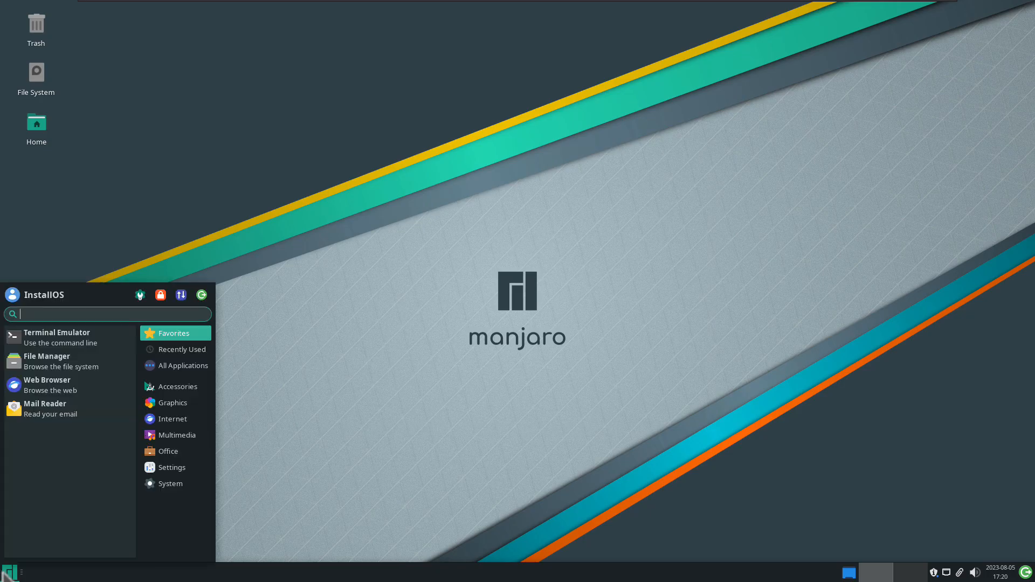
click(105, 340)
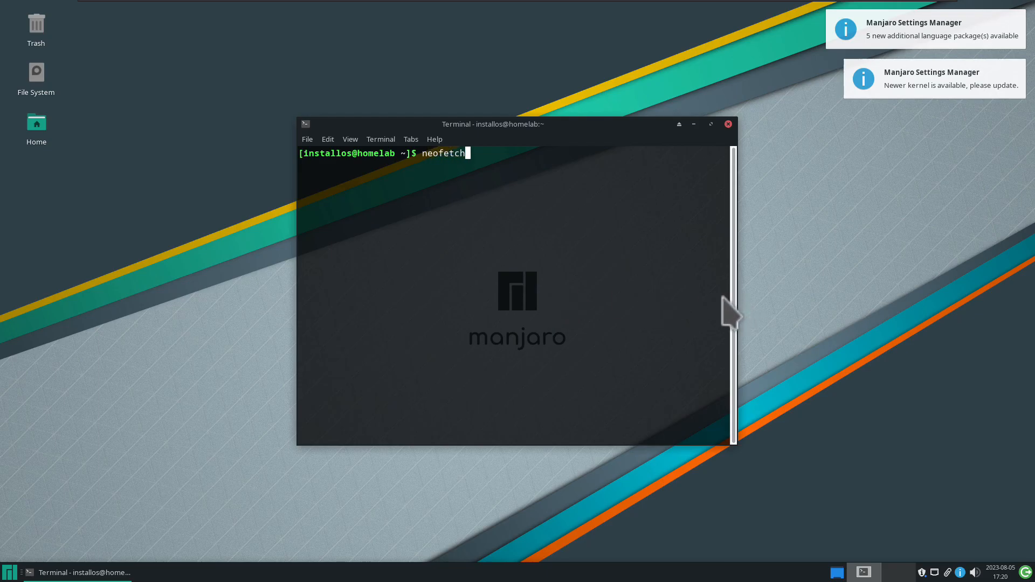
key(Return)
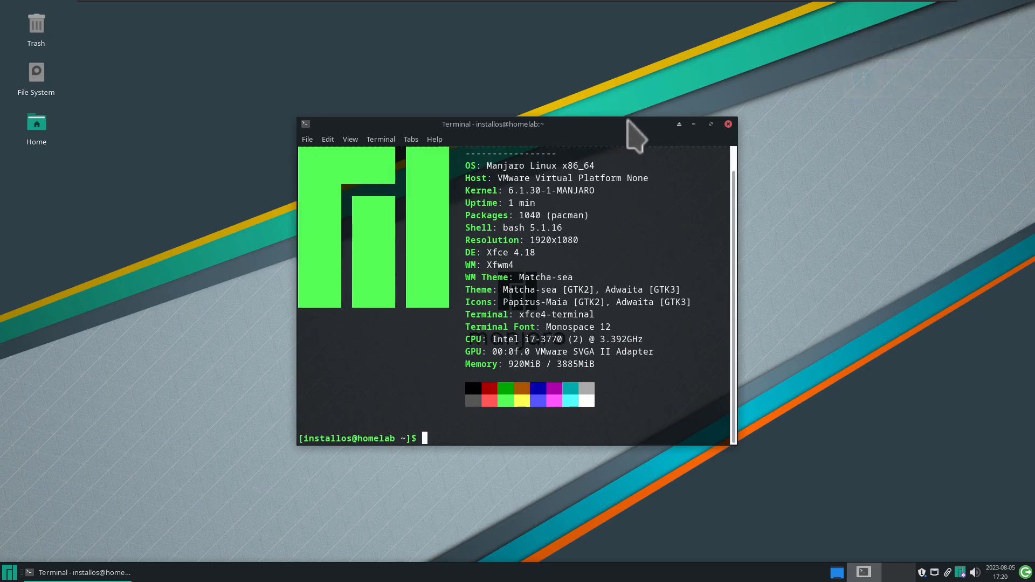
drag(623, 117, 616, 82)
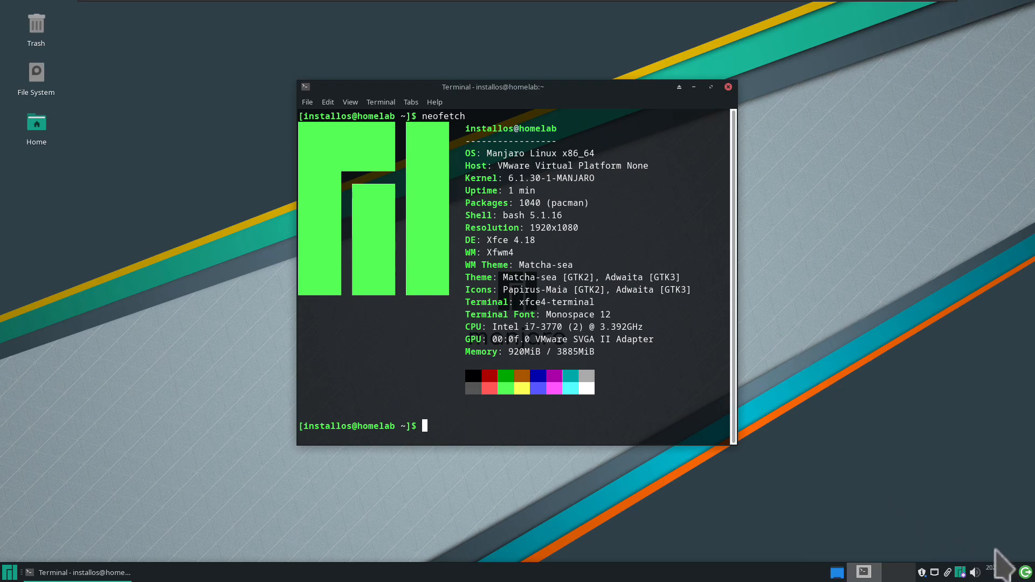
Shut down the Manjaro system without saving the session for future logins
click(1026, 573)
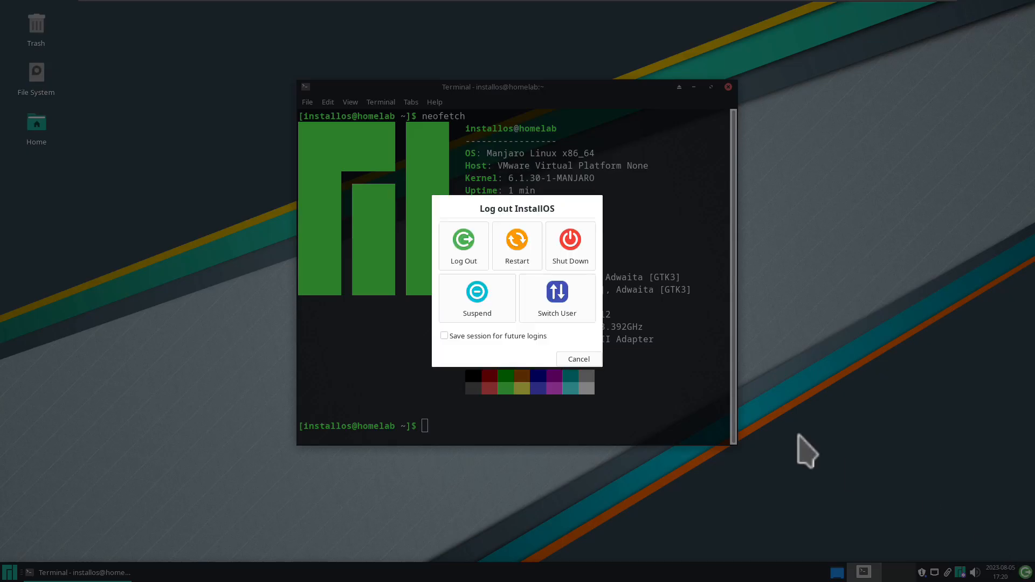
click(580, 253)
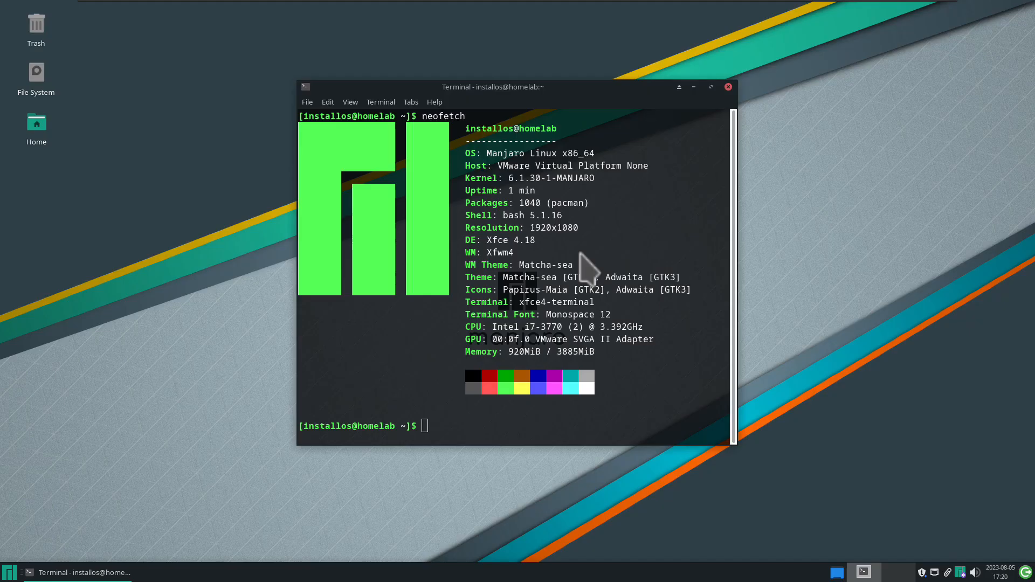